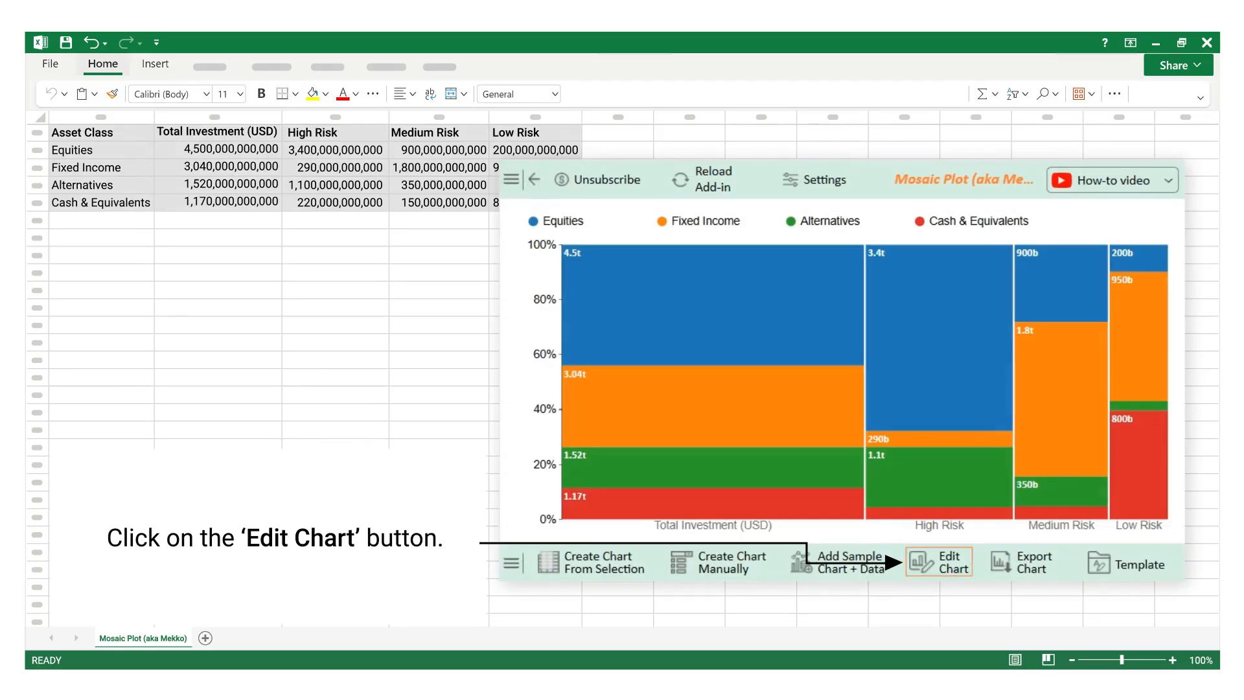
# Show the two-line chart header "Global Portfolio Risk Analysis:" and "Investment Allocation by Asset Class (Hypothetical Model)" on the mosaic plot
pyautogui.click(939, 562)
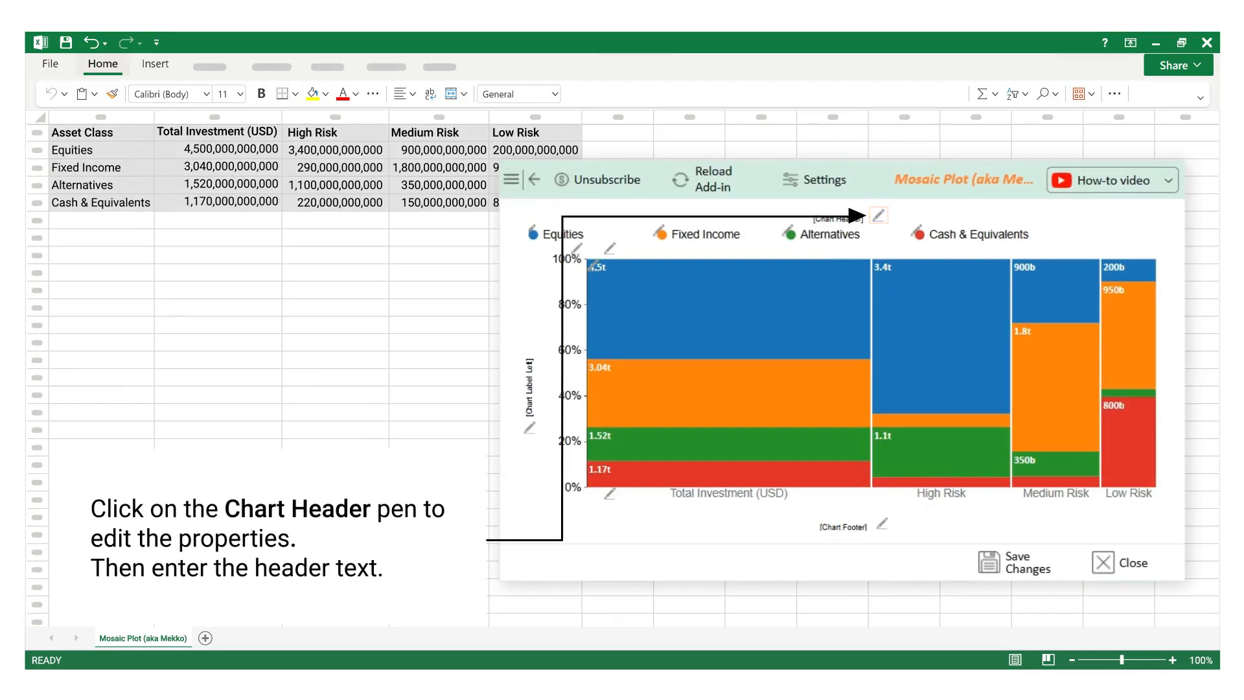
pyautogui.click(878, 215)
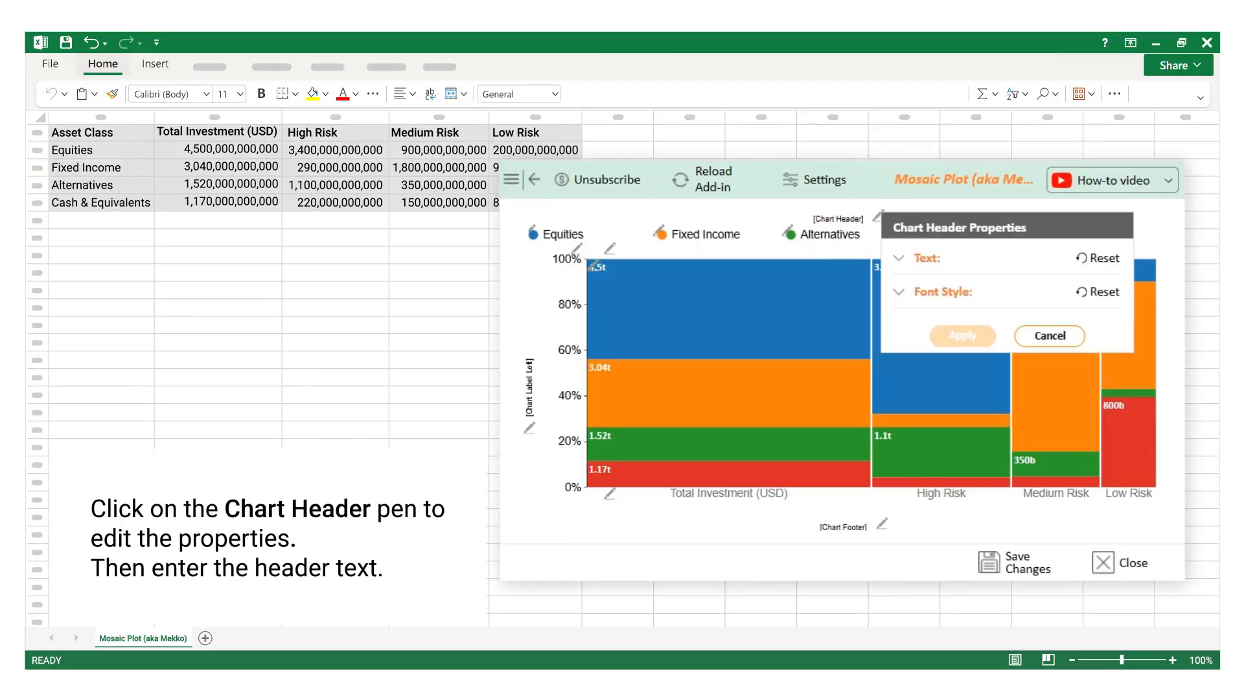
pyautogui.click(899, 258)
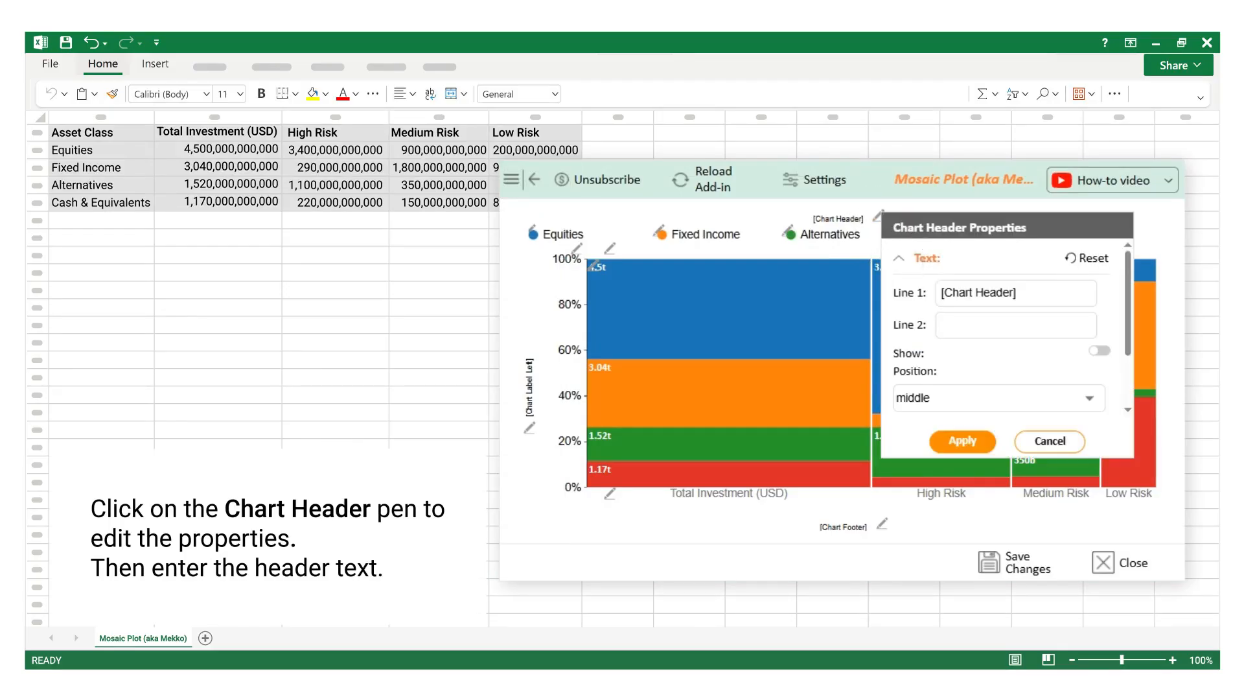
pyautogui.click(950, 293)
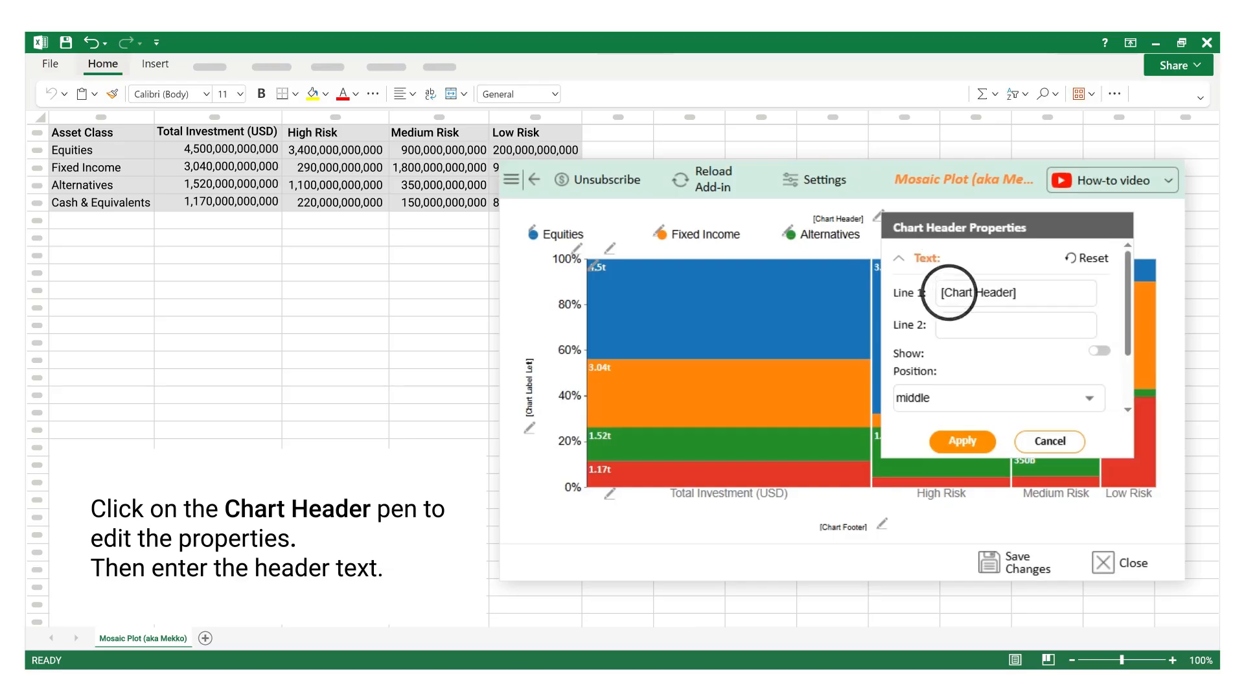
pyautogui.write('Global Portfolio Risk Analysis:')
pyautogui.click(949, 324)
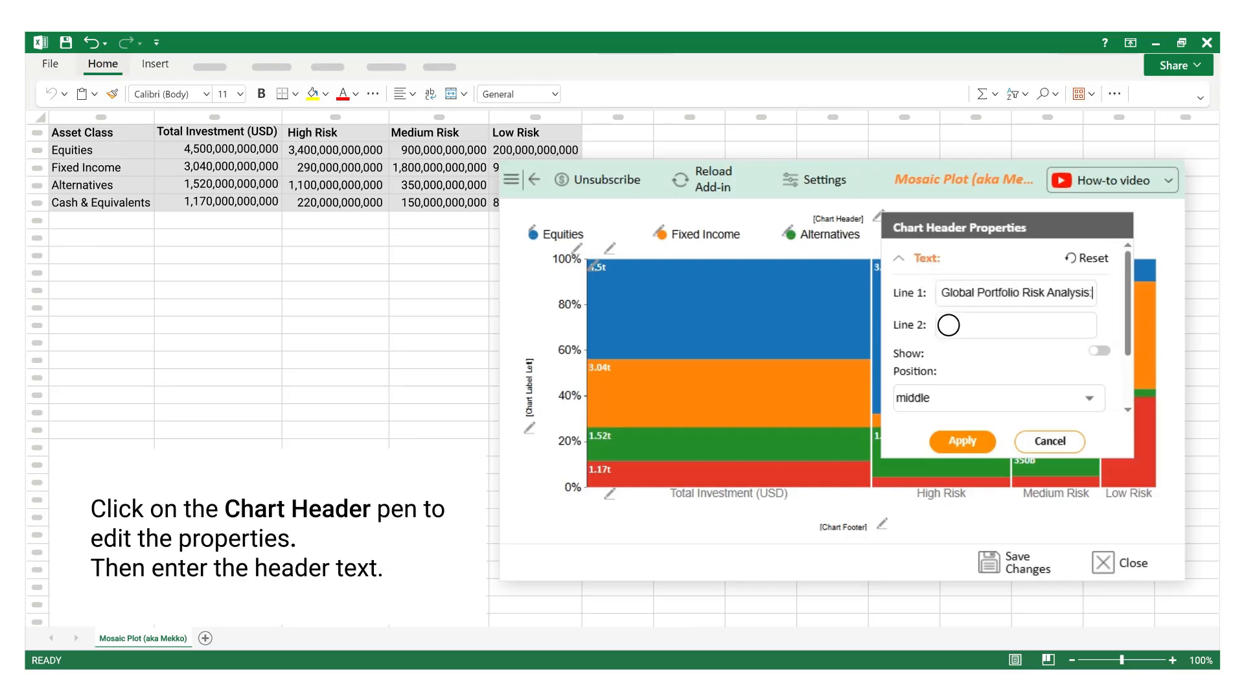
pyautogui.write('Investment Allocation by Asset')
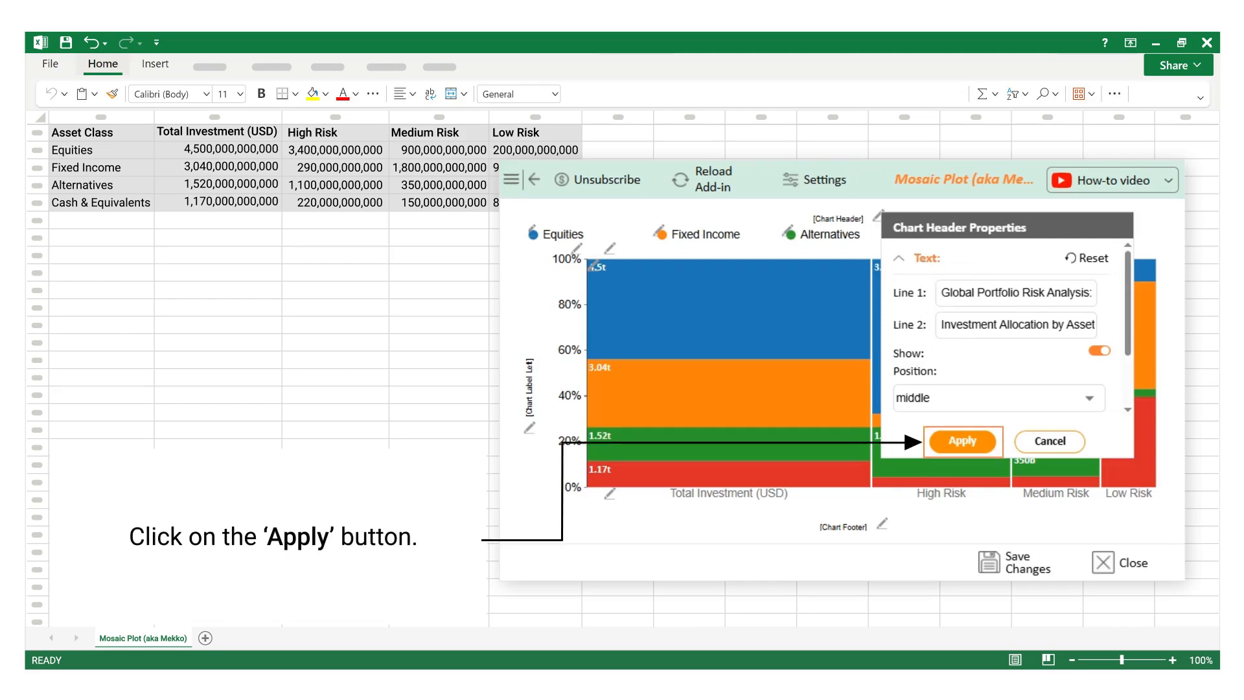
pyautogui.click(964, 442)
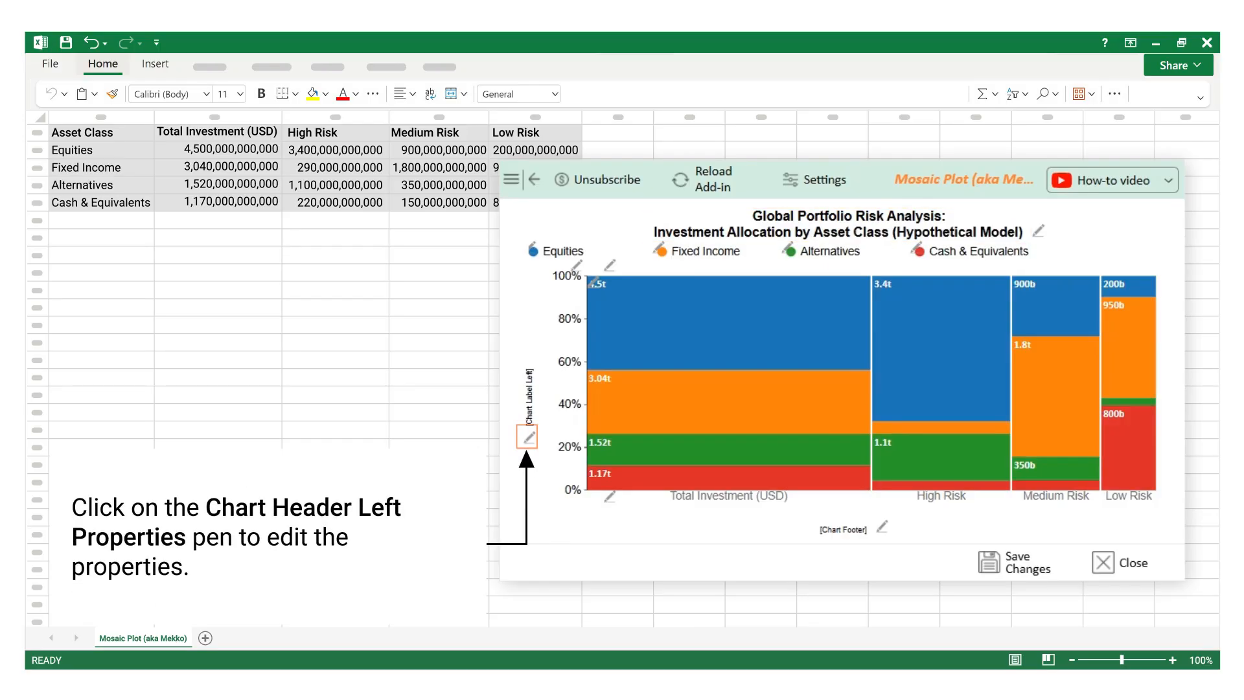
# Show "Allocation Percentage" as the chart's left label and "Risk Level" as the chart footer
pyautogui.click(529, 436)
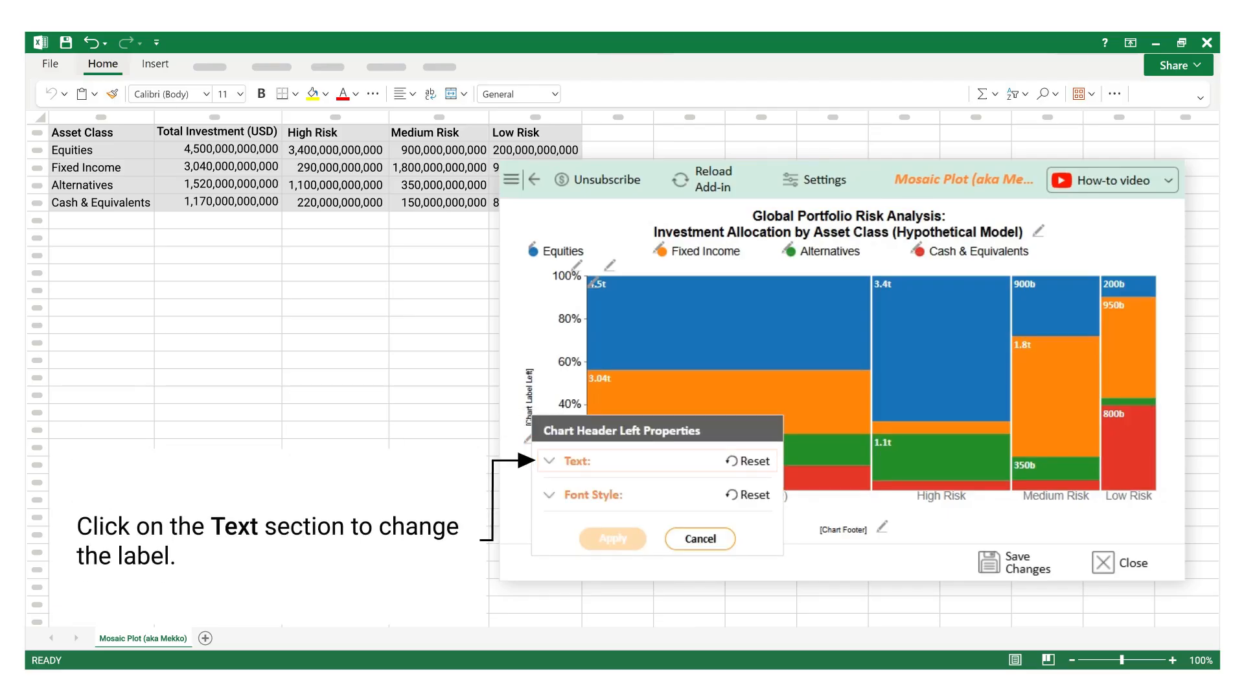
pyautogui.click(549, 460)
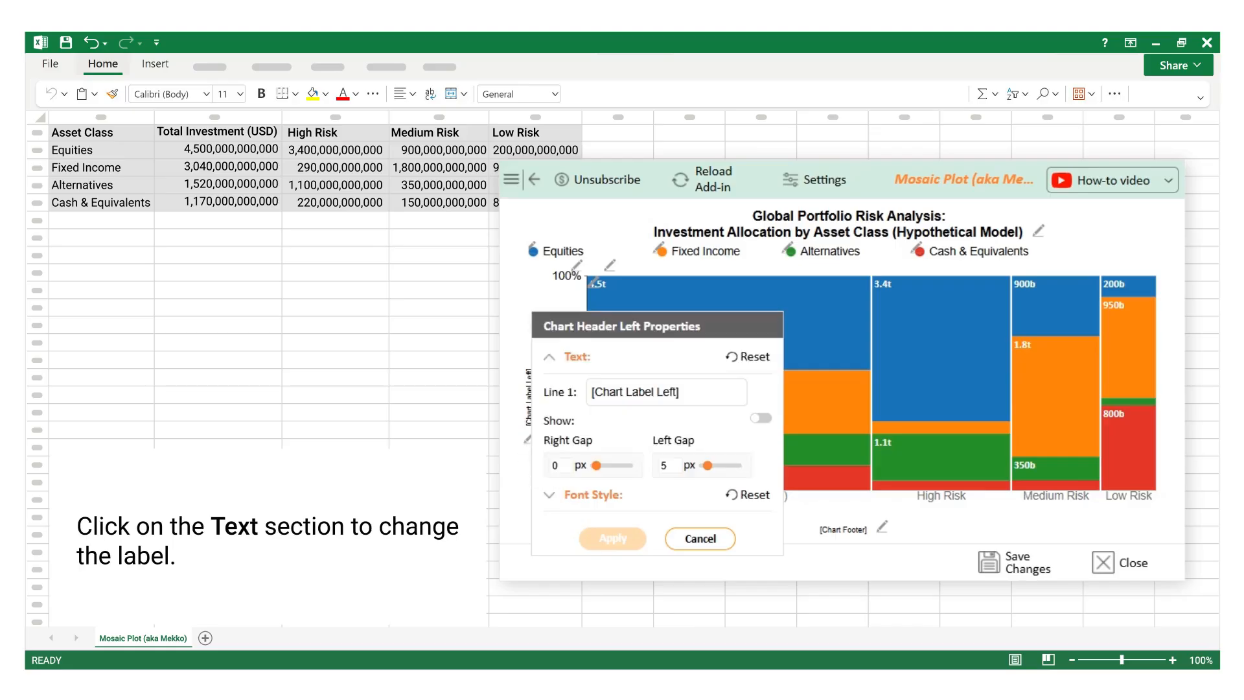
pyautogui.click(598, 392)
pyautogui.write('Allocation Percentage')
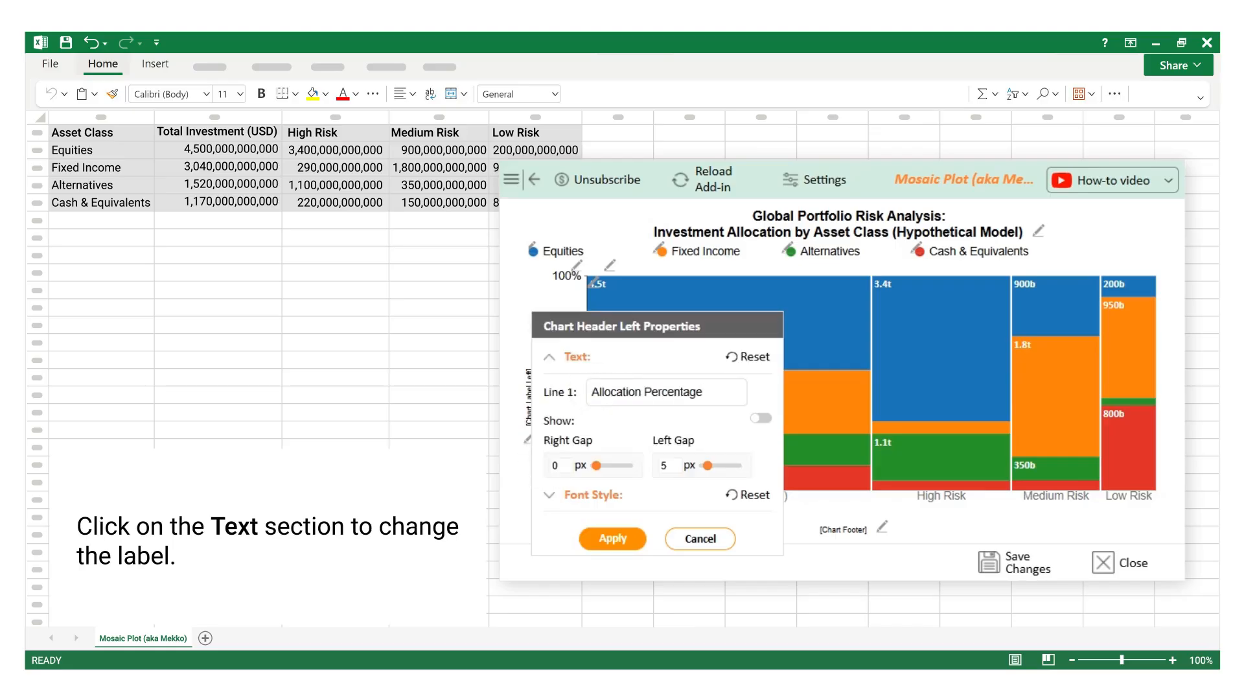
pyautogui.click(761, 418)
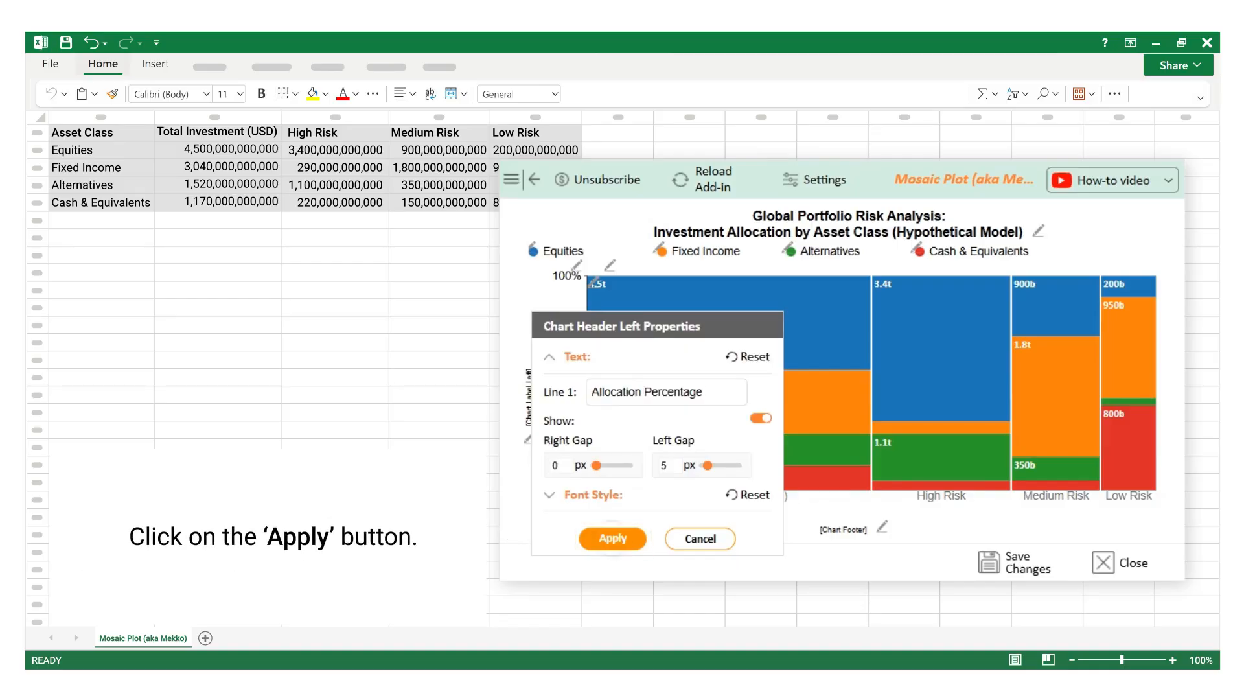
pyautogui.click(612, 539)
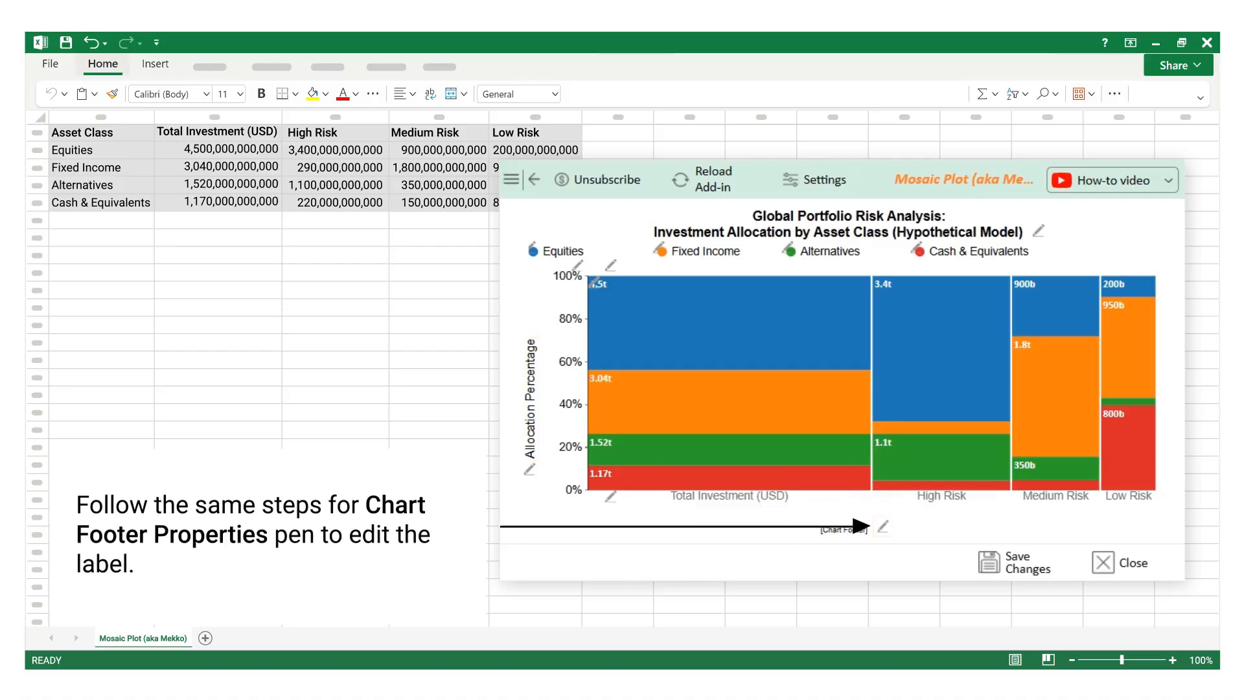
pyautogui.click(882, 526)
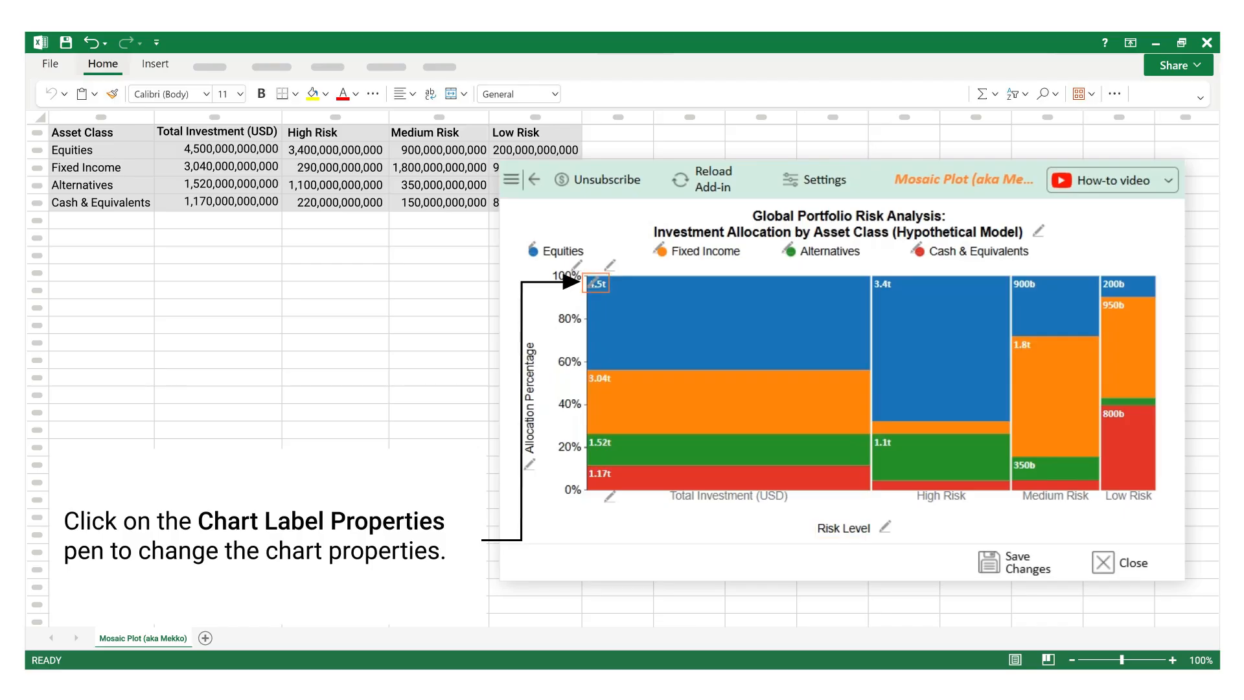
# Format all the chart's value labels with uppercase number abbreviations, a "$" prefix and font size 12
pyautogui.click(593, 283)
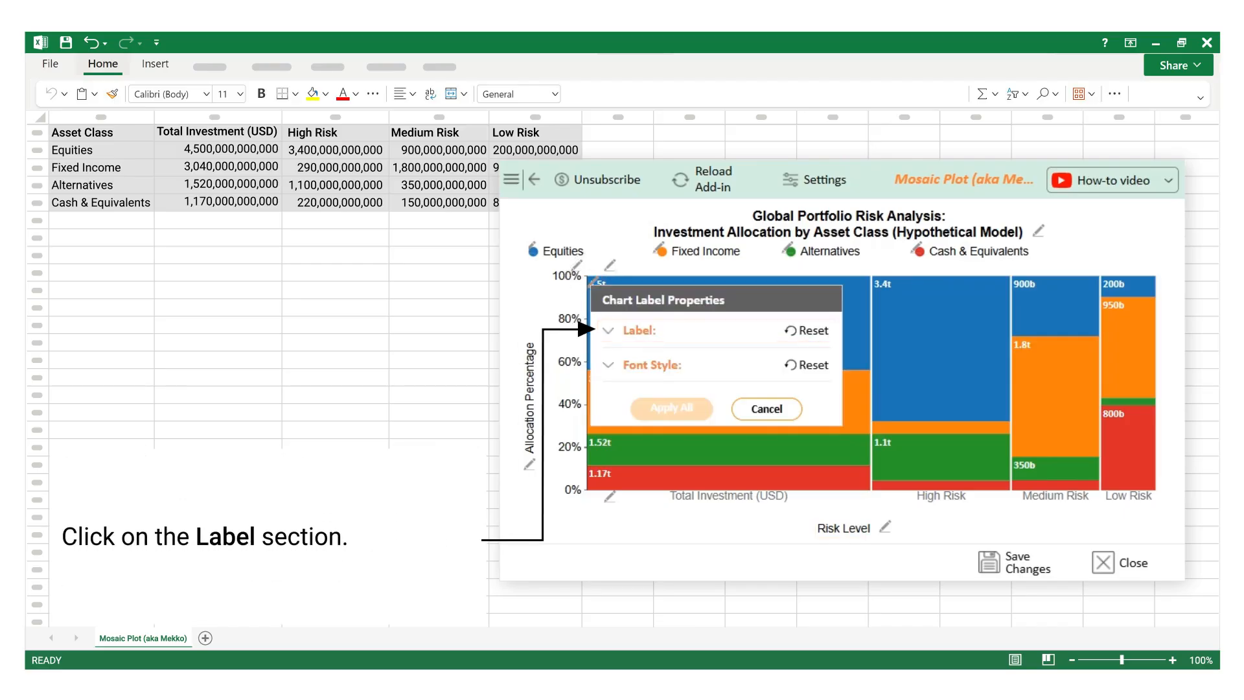
pyautogui.click(607, 330)
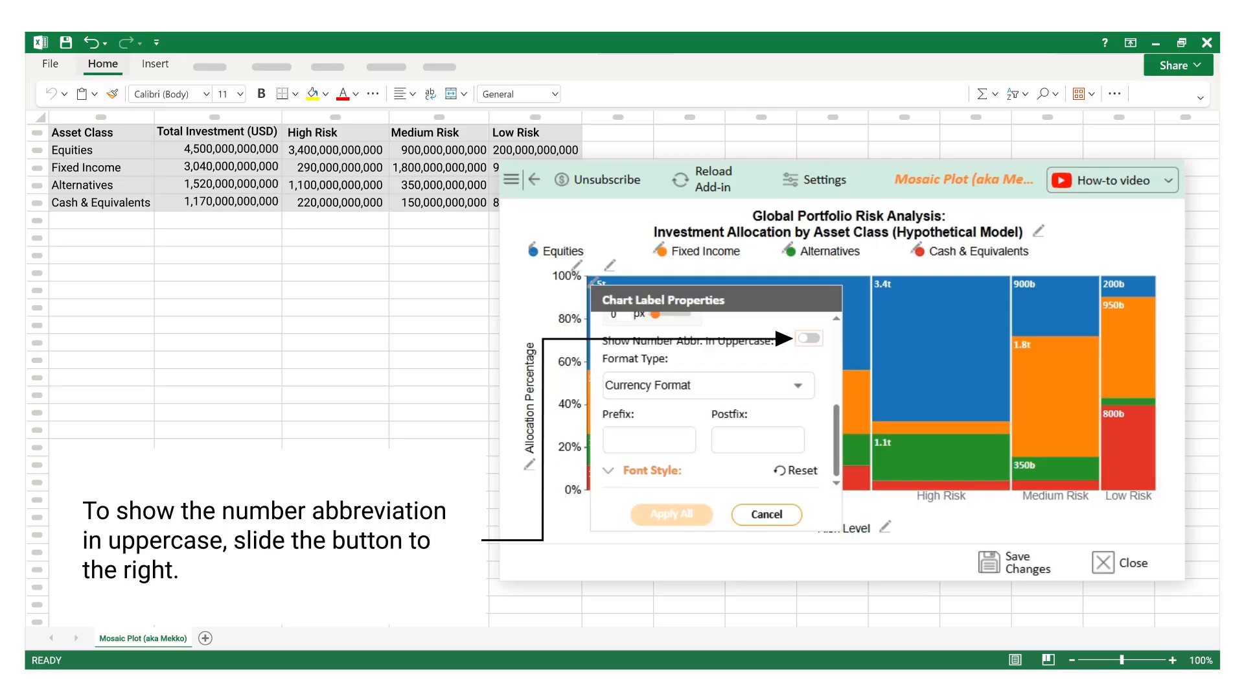
pyautogui.click(809, 338)
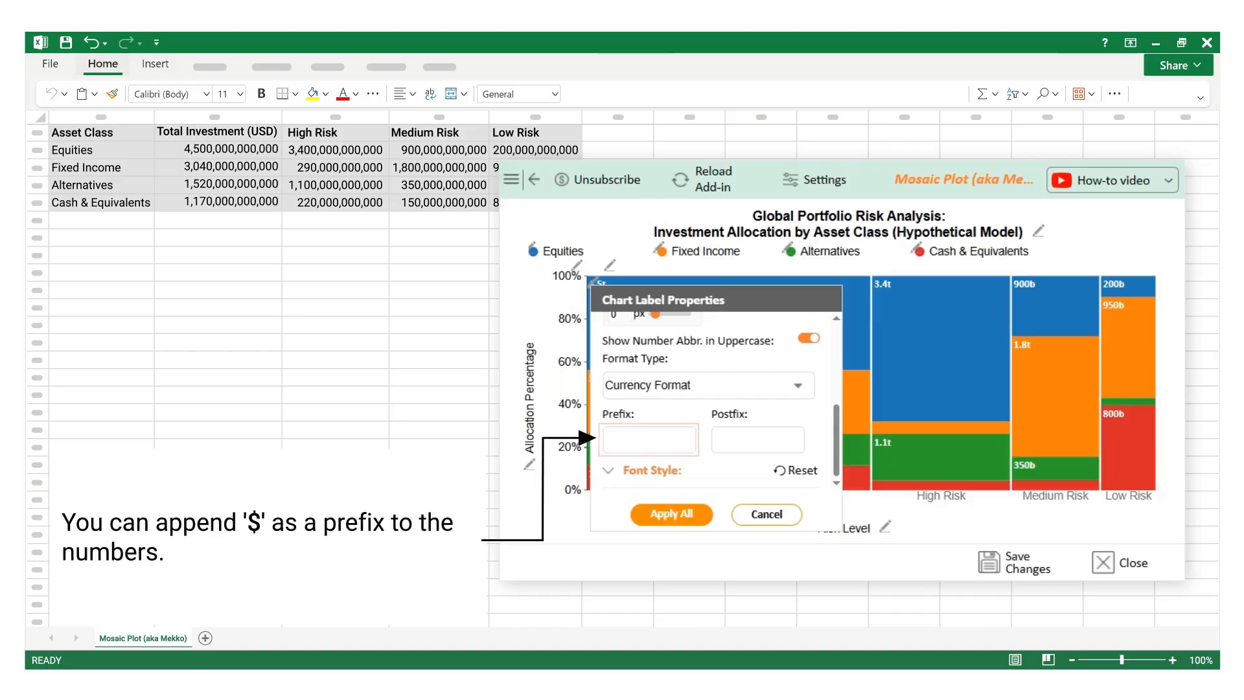
pyautogui.click(617, 440)
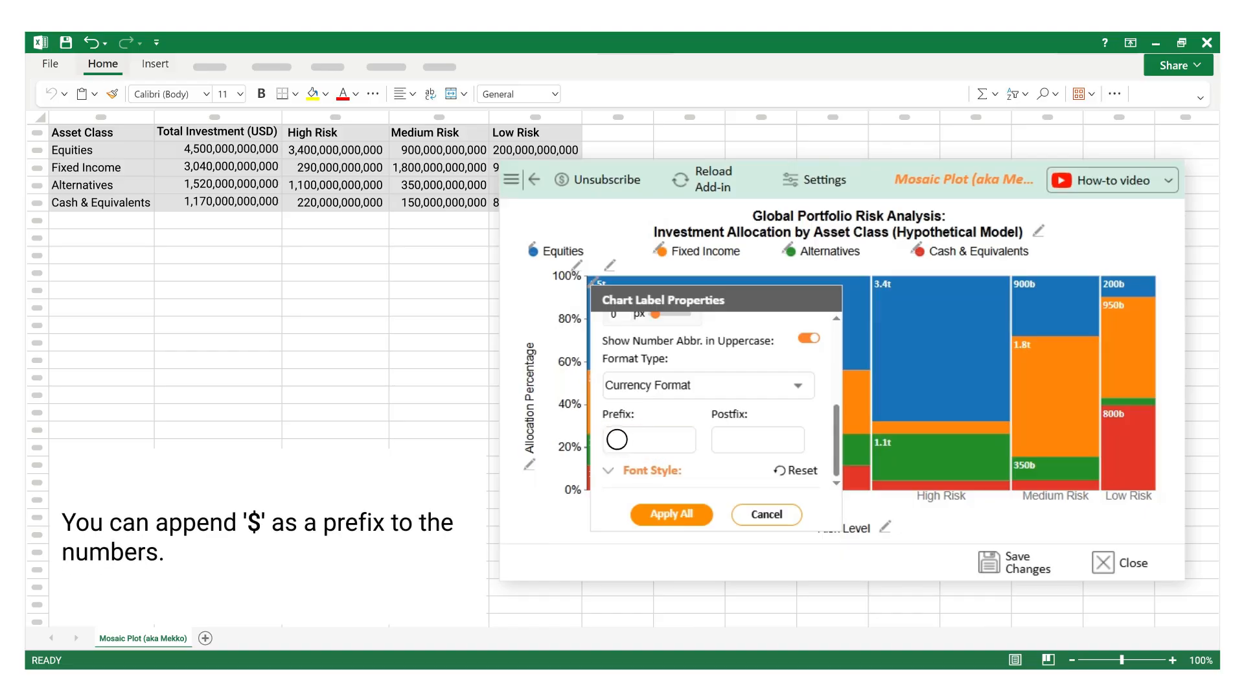
pyautogui.write('$')
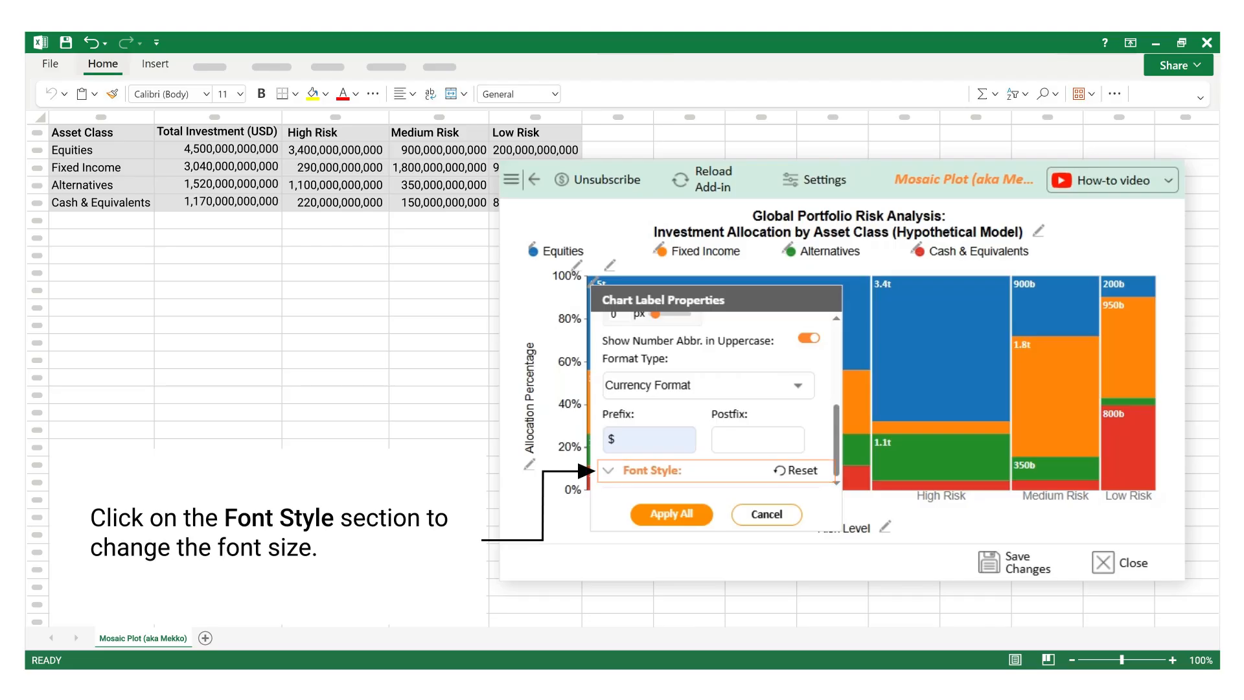
pyautogui.click(608, 470)
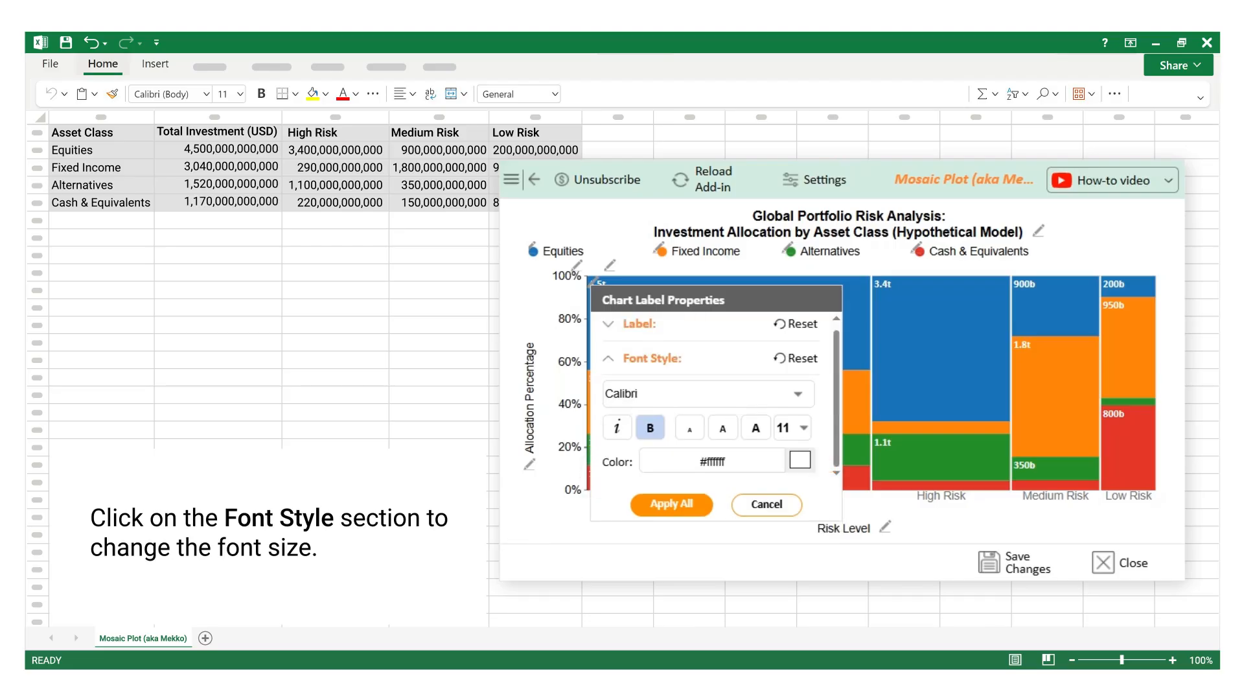
pyautogui.click(792, 427)
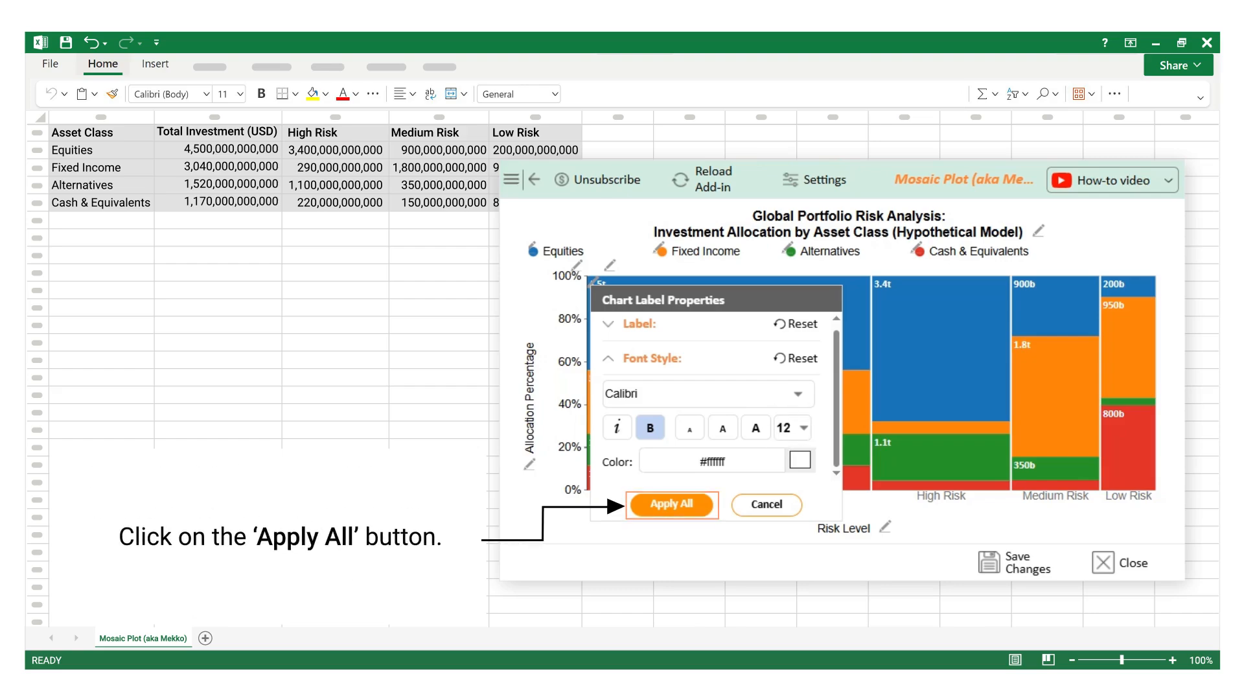
pyautogui.click(672, 504)
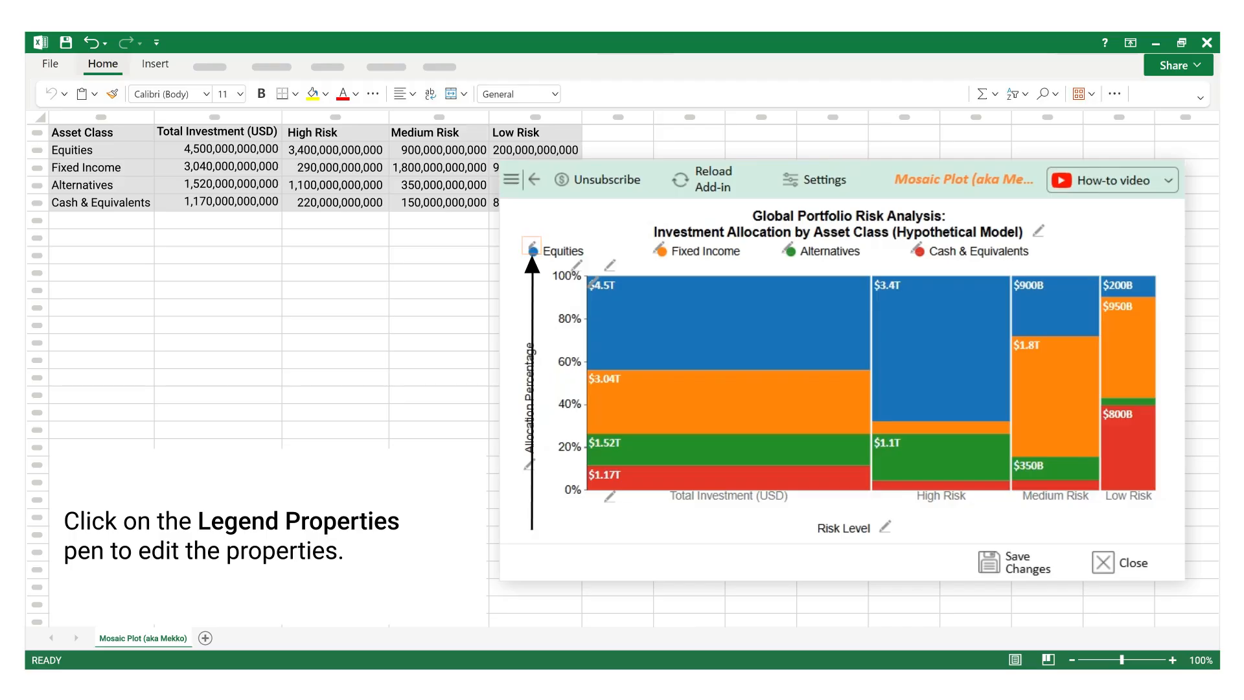
# Set the alignment of the chart's legend to middle
pyautogui.click(532, 246)
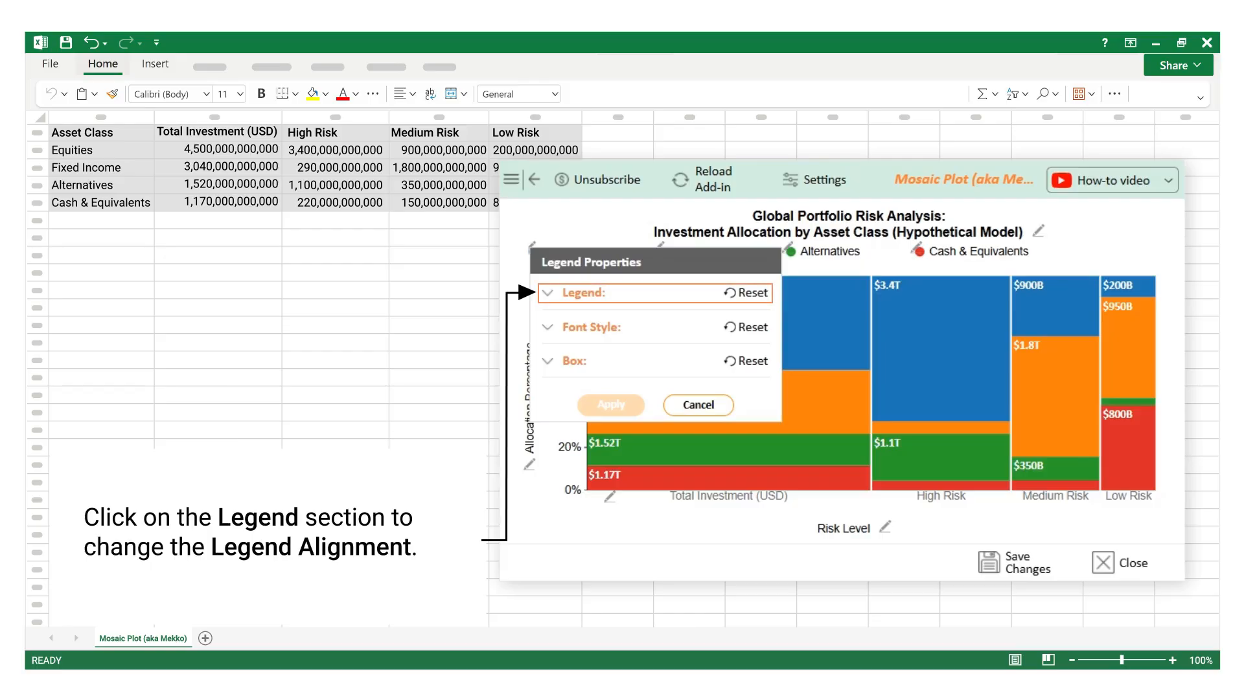
pyautogui.click(547, 293)
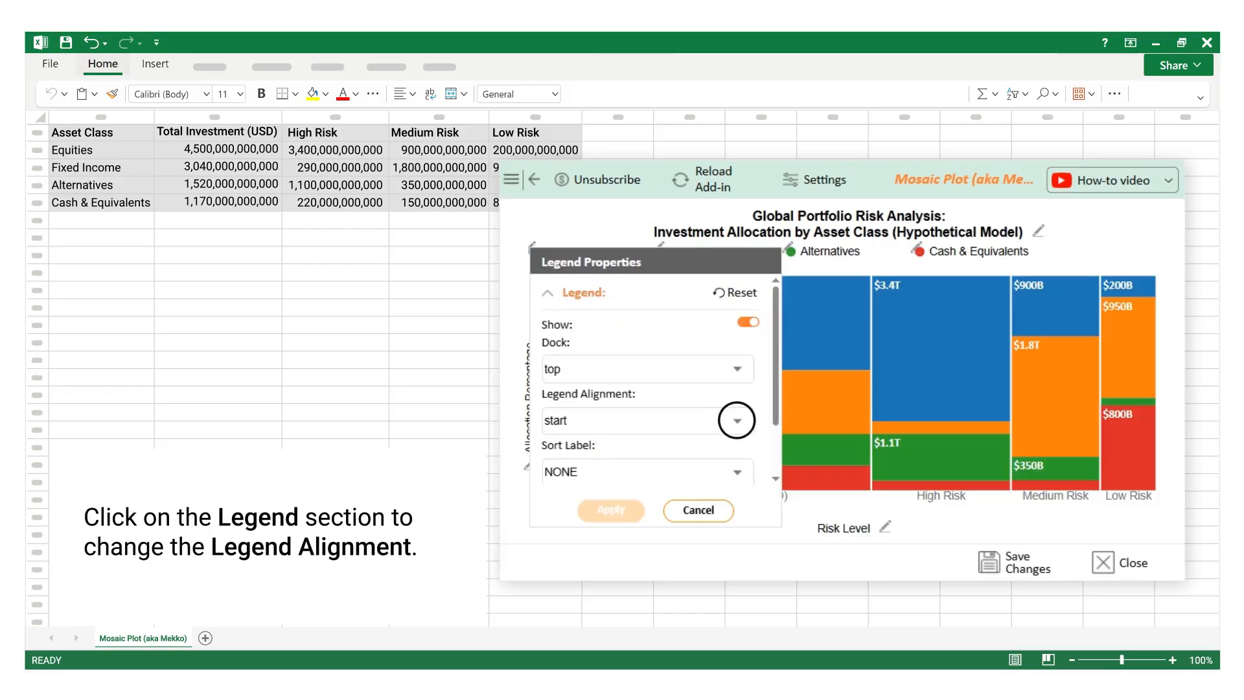
pyautogui.click(736, 421)
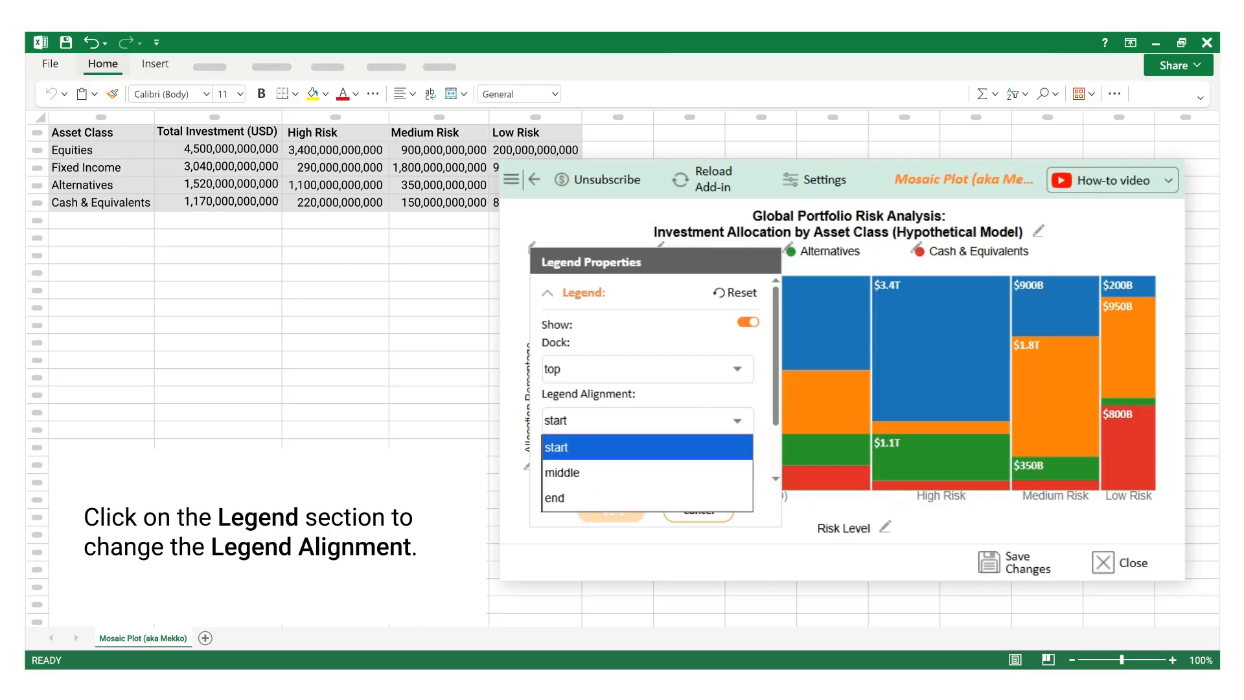
pyautogui.click(558, 472)
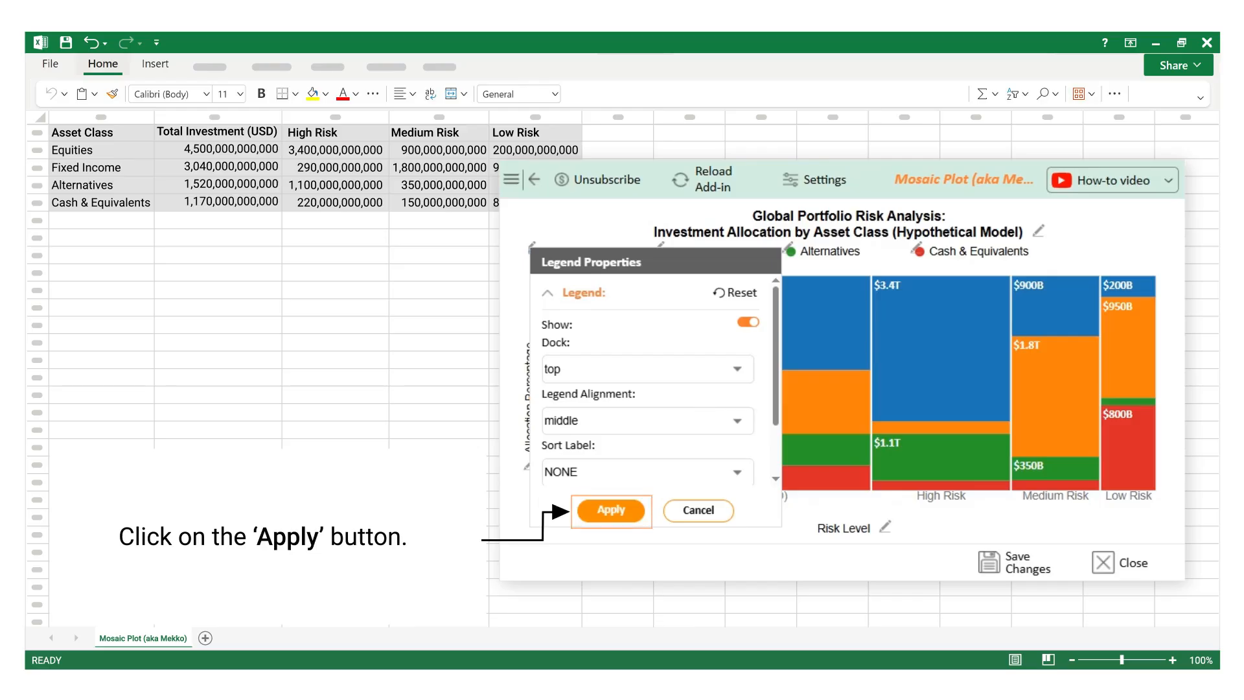
pyautogui.click(611, 510)
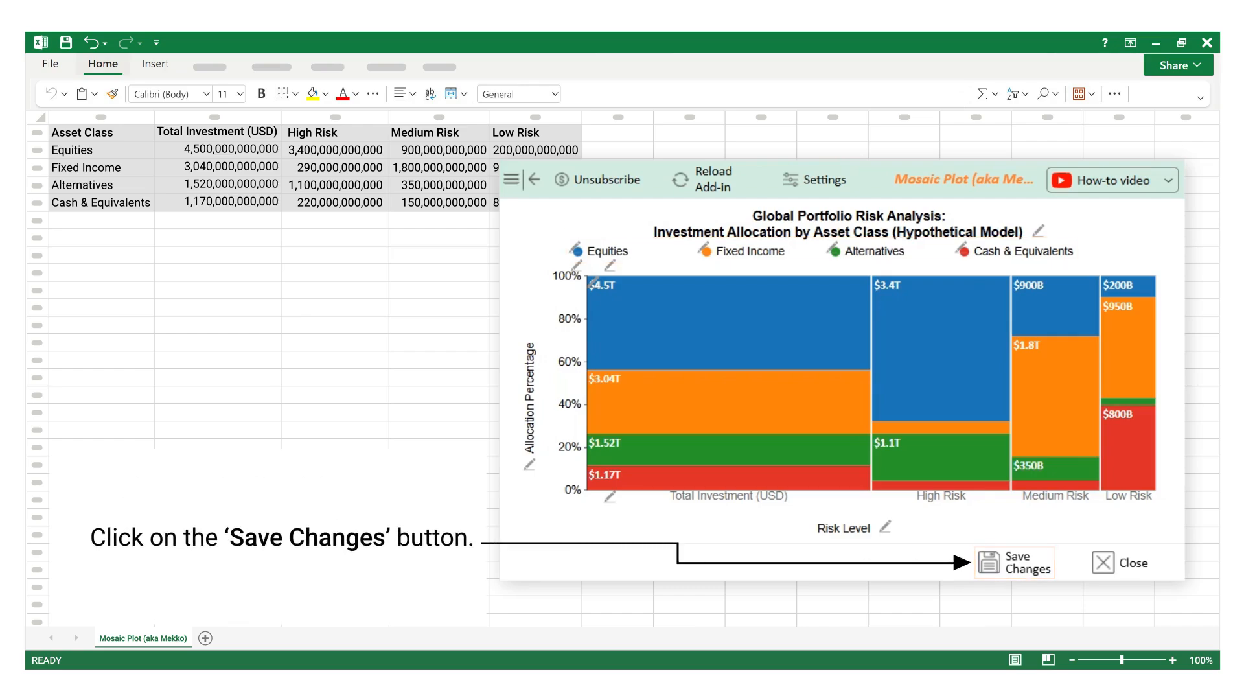
# Save the changes to the mosaic plot and start exporting the chart
pyautogui.click(1012, 563)
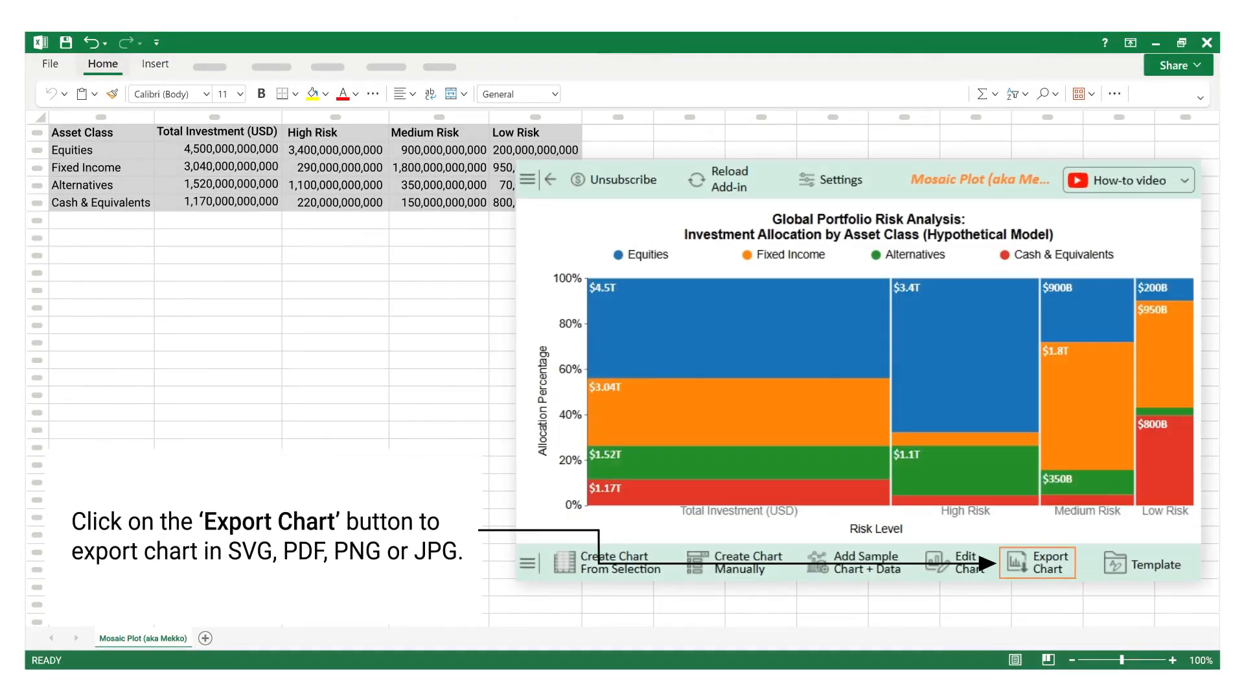
pyautogui.click(1039, 563)
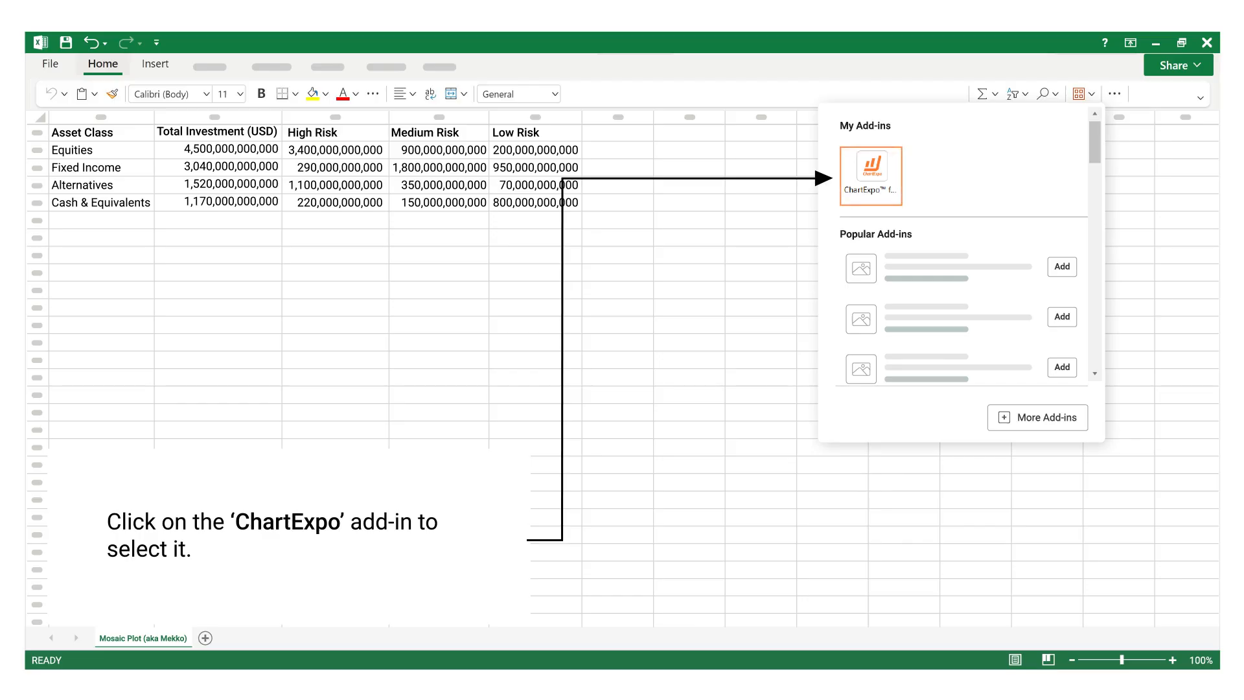
# Launch the ChartExpo add-in from the installed add-ins
pyautogui.click(870, 174)
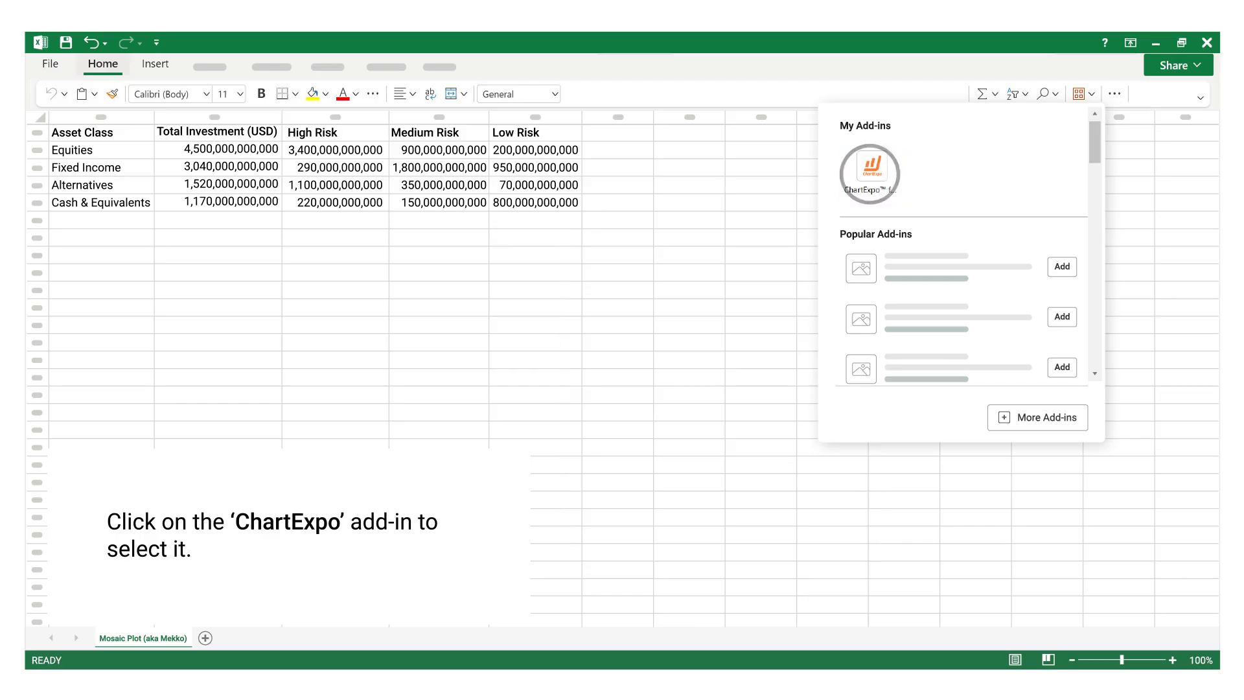